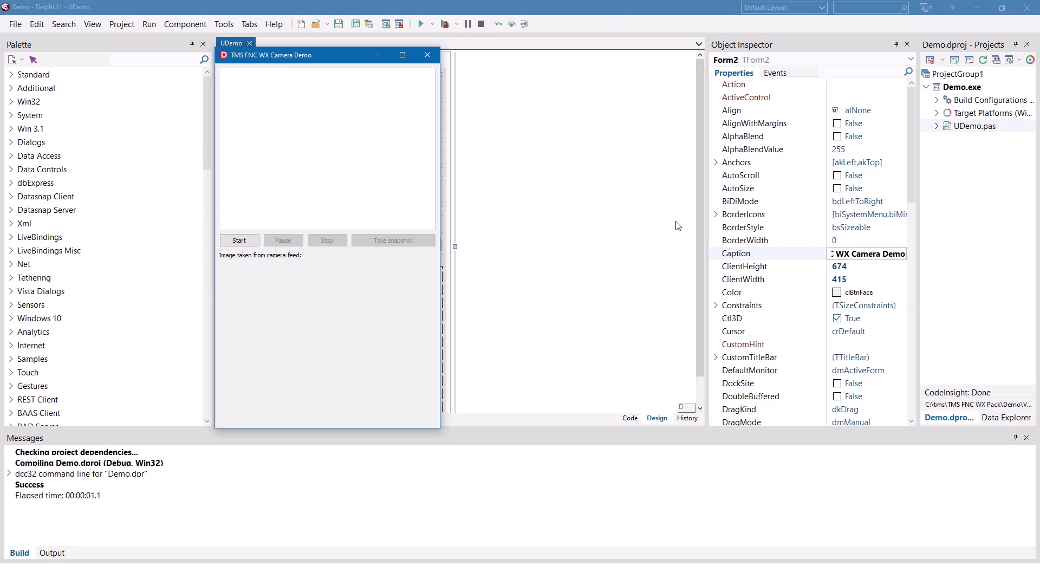
# Start the camera demo's live webcam feed, then pause it.
pyautogui.click(239, 241)
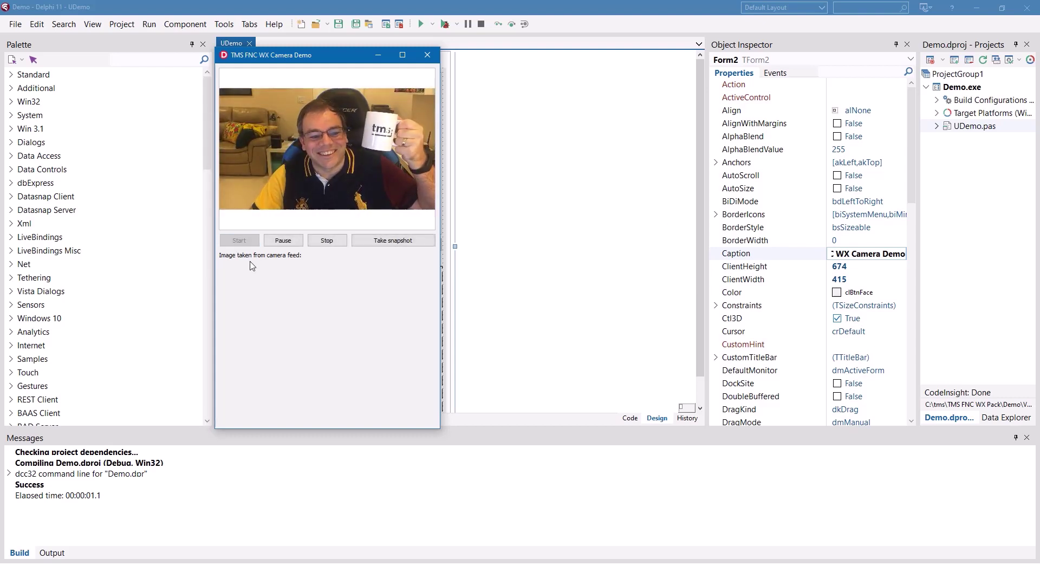
pyautogui.click(283, 240)
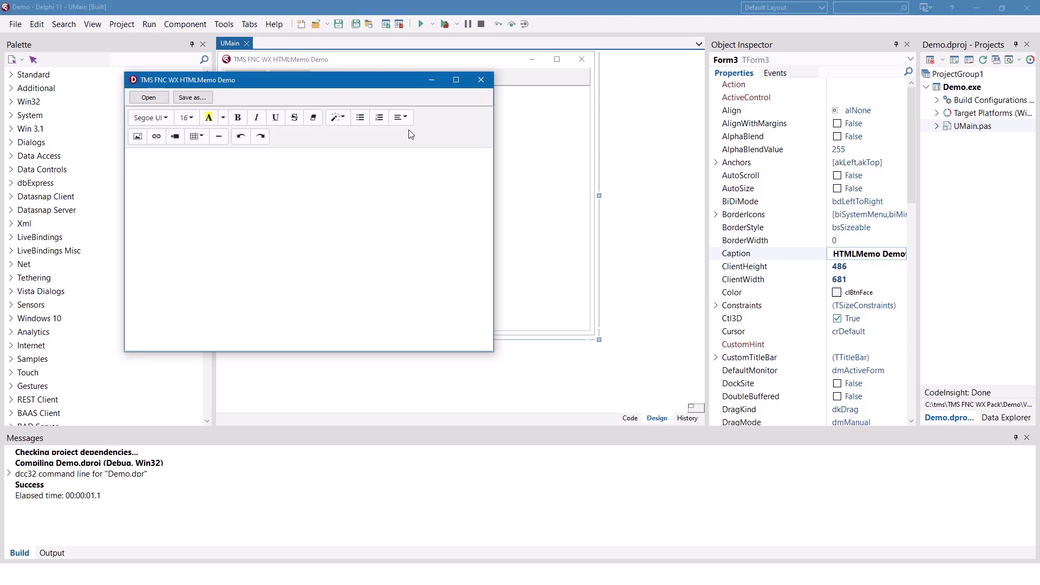
# Close the HTML memo editor demo window.
pyautogui.click(481, 79)
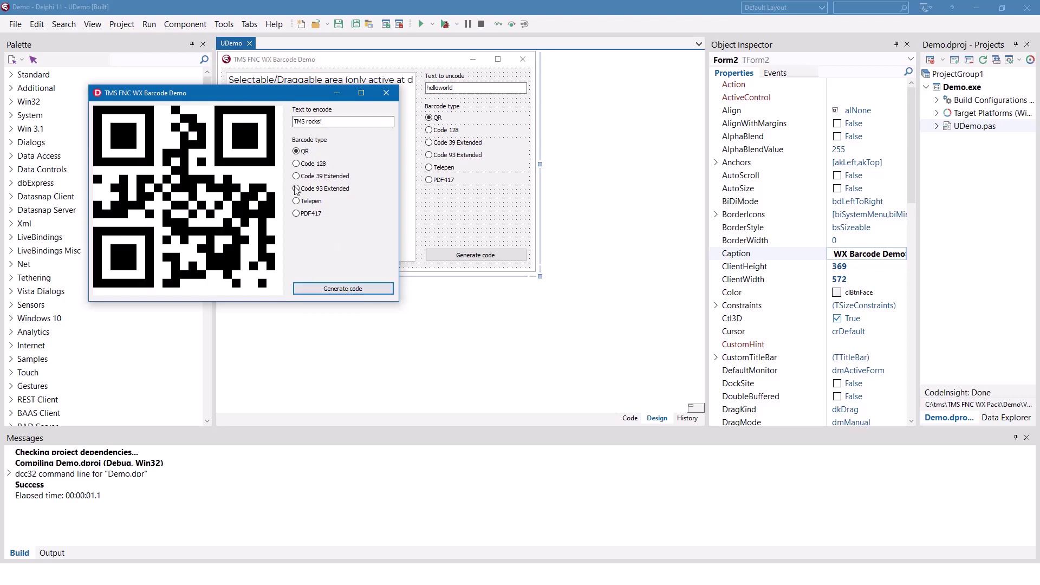
# Switch the 'TMS rocks!' barcode type to Code 128, Code 39 Extended, then PDF417.
pyautogui.click(296, 163)
pyautogui.click(342, 288)
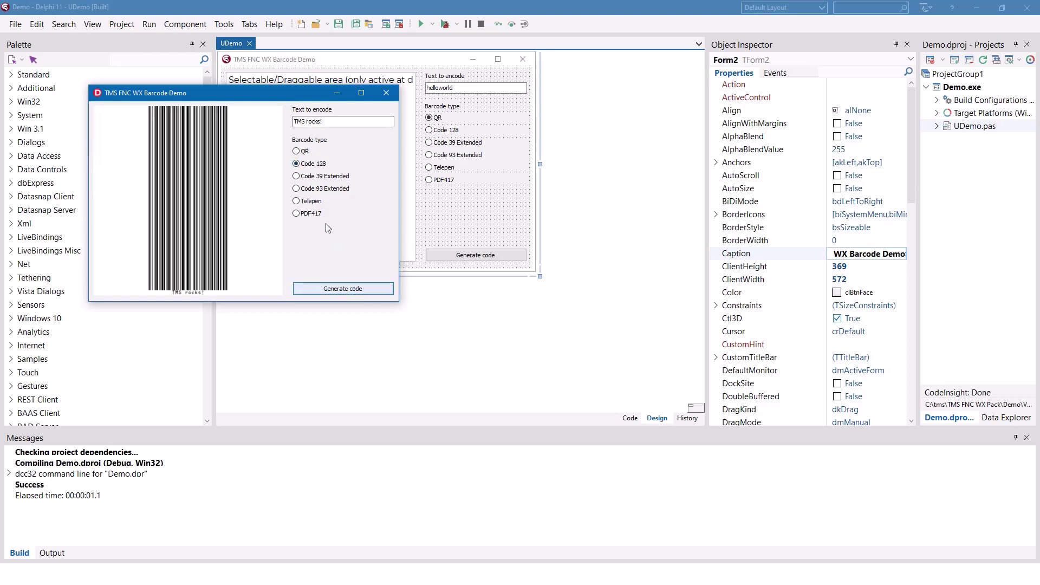
pyautogui.click(316, 178)
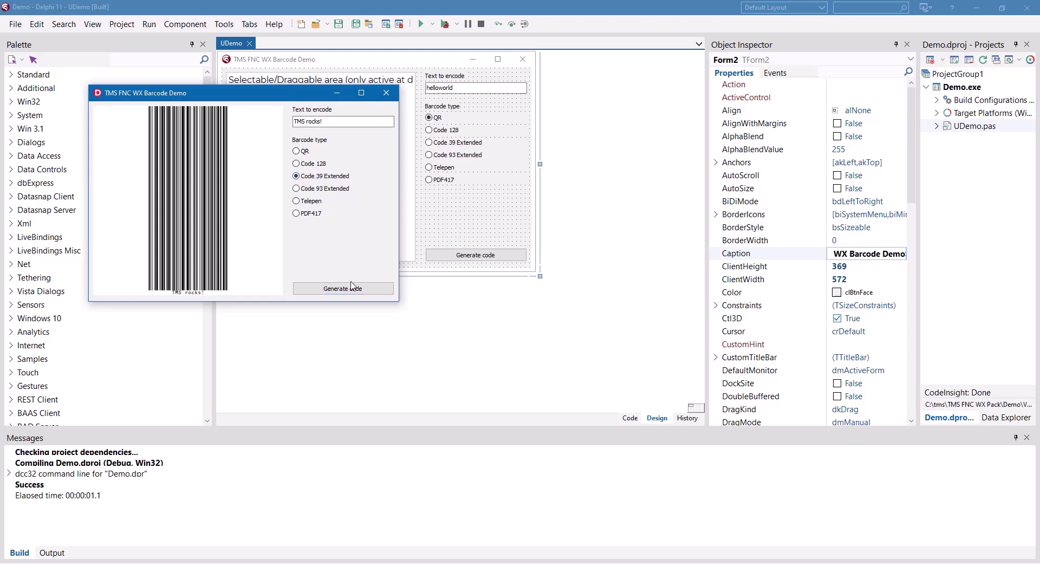
pyautogui.click(352, 288)
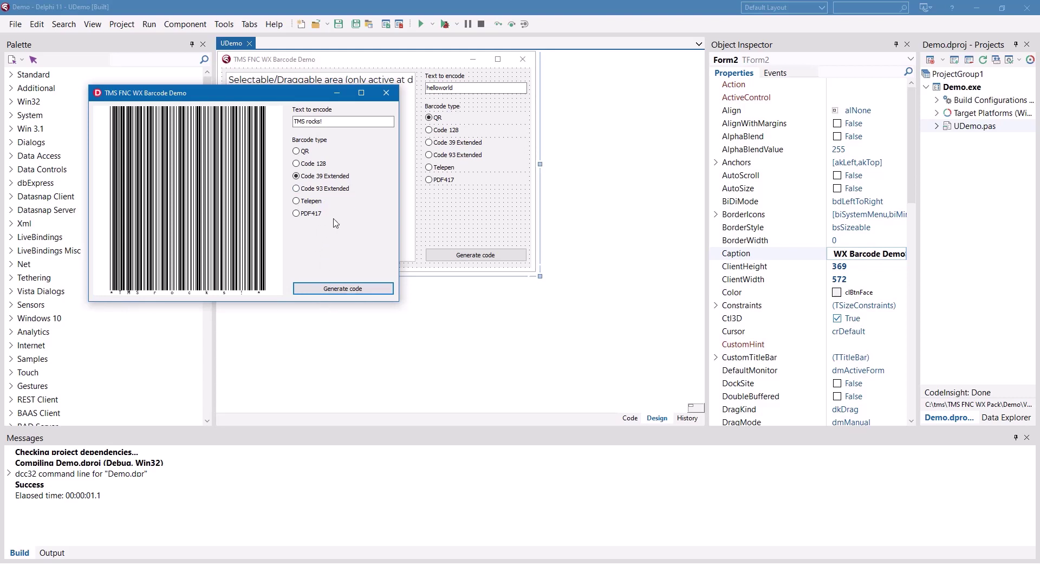
pyautogui.click(299, 213)
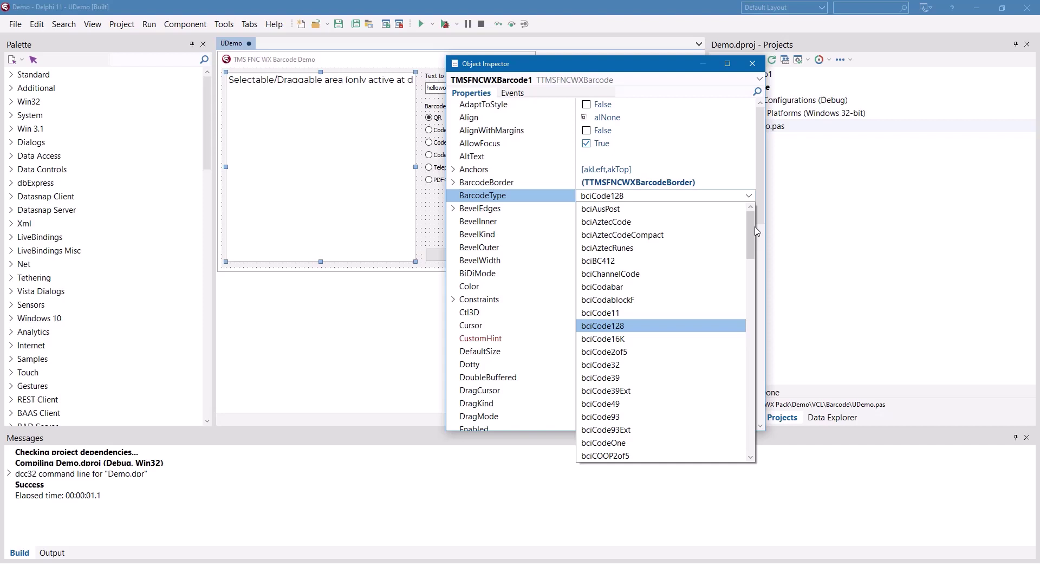
pyautogui.moveTo(754, 227); pyautogui.dragTo(754, 432)
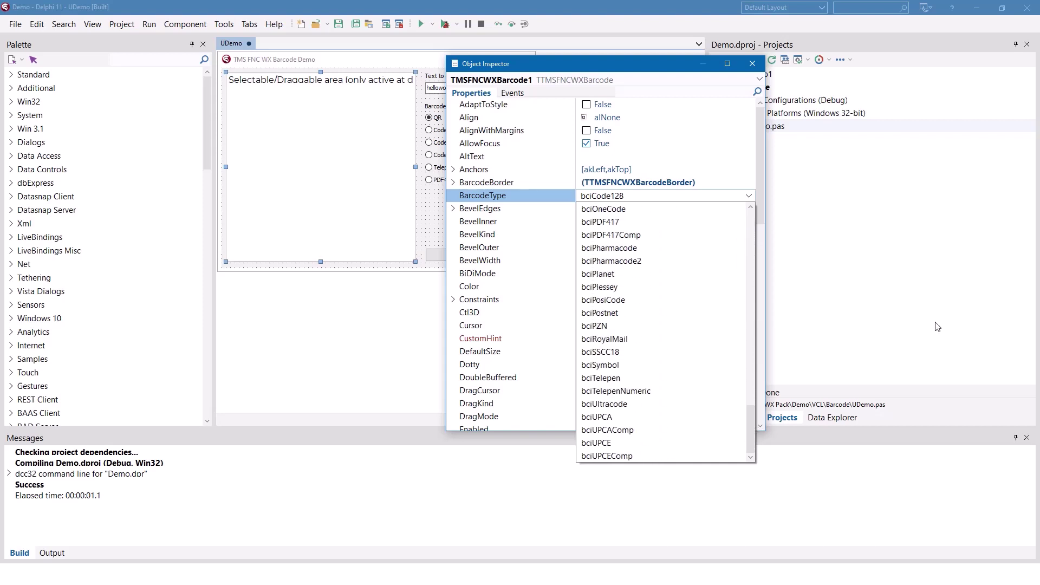